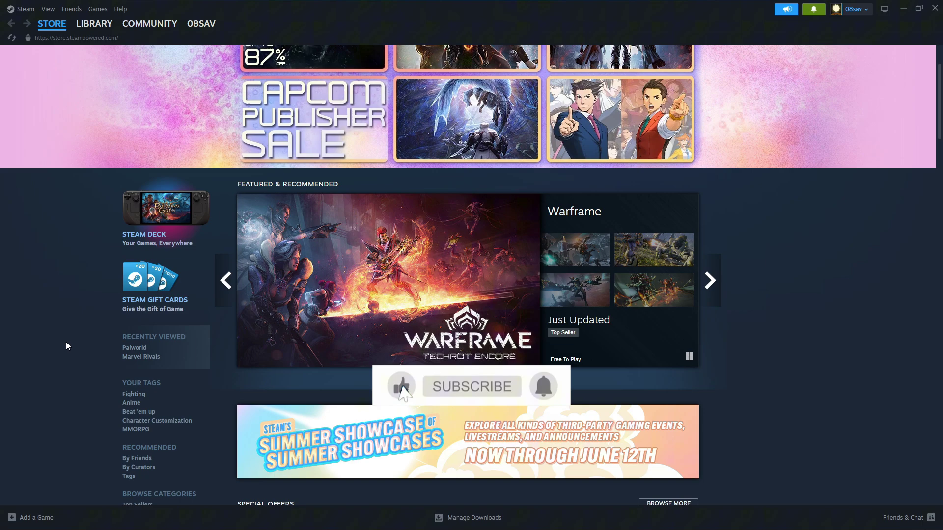
Open the Steam console by running steam://open/console from the Windows Run dialog.
key(super+r)
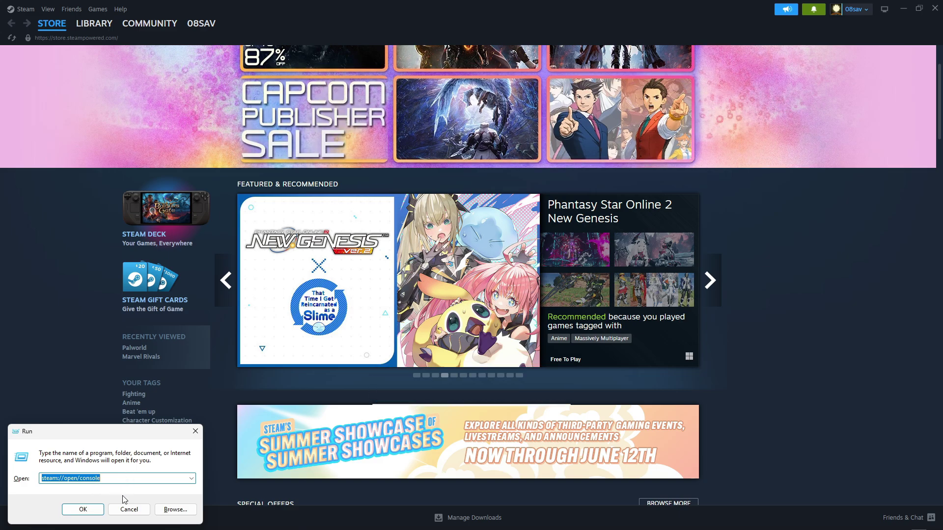
click(89, 509)
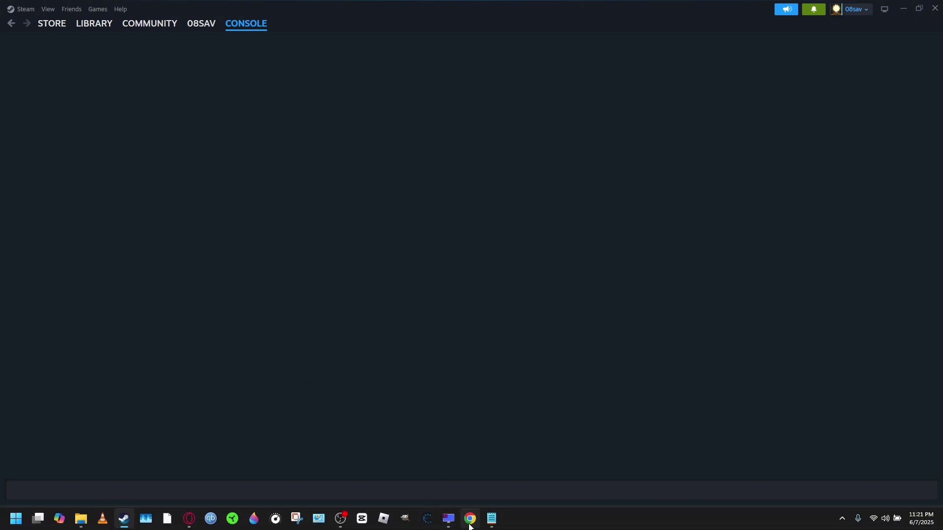
Switch to Chrome, load SteamDB, search for "xeno" and open the DRAGON BALL XENOVERSE 2 page.
click(468, 520)
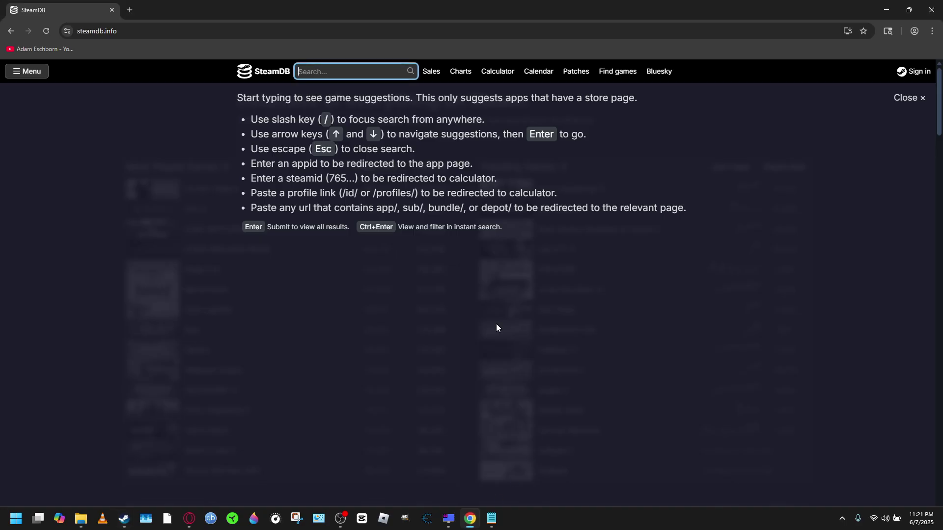
click(10, 31)
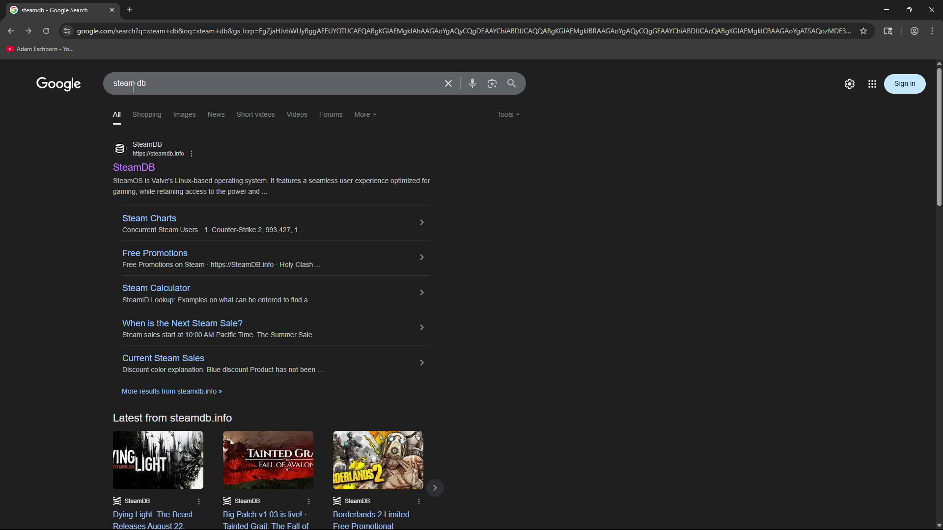
click(134, 167)
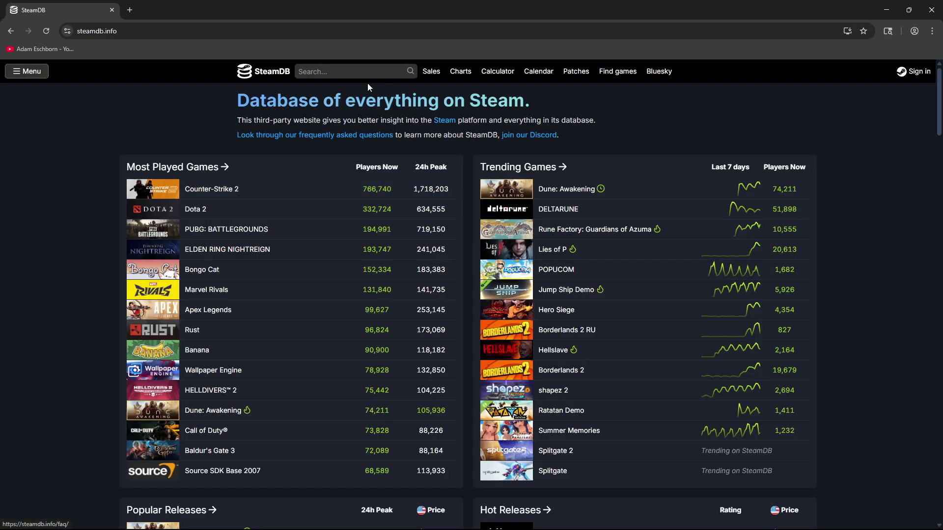
click(340, 71)
text(xeno)
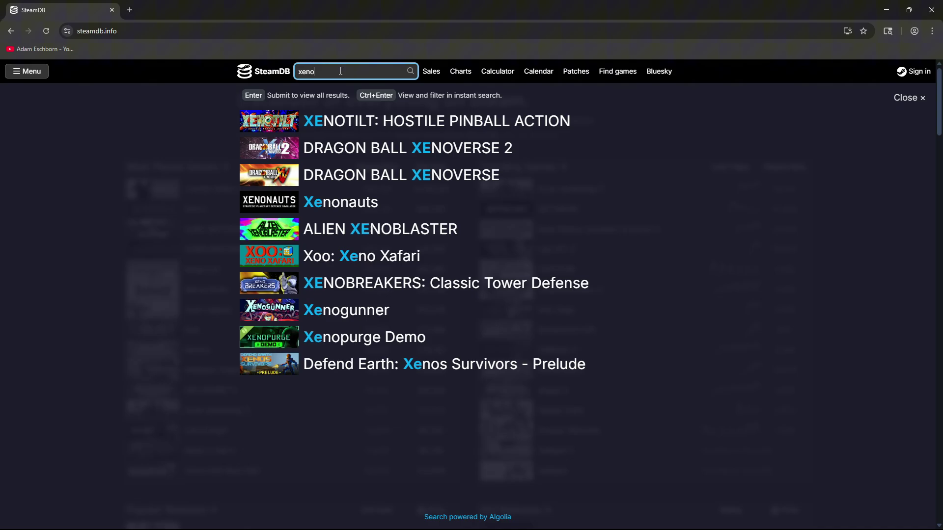
click(373, 174)
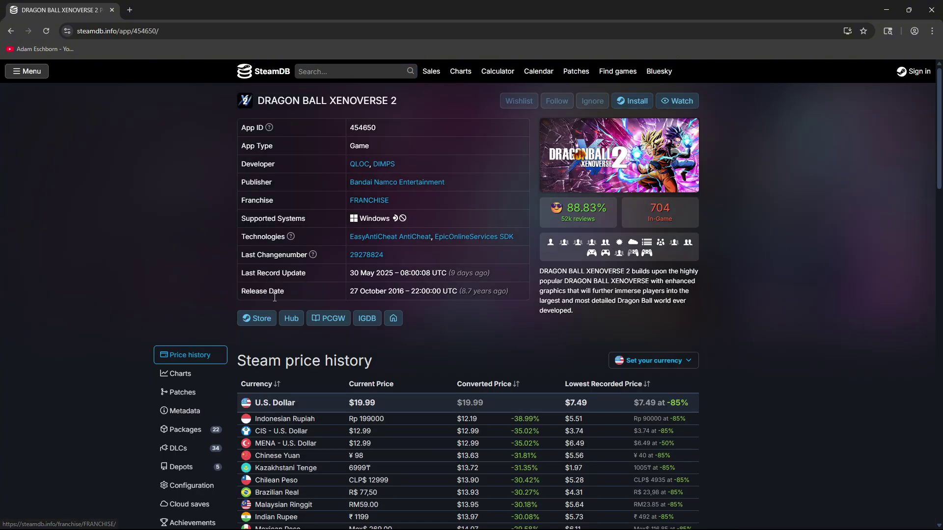
Open the public branch's build from the game's depots and review the changed files for each depot.
scroll(136, 323, down, 2)
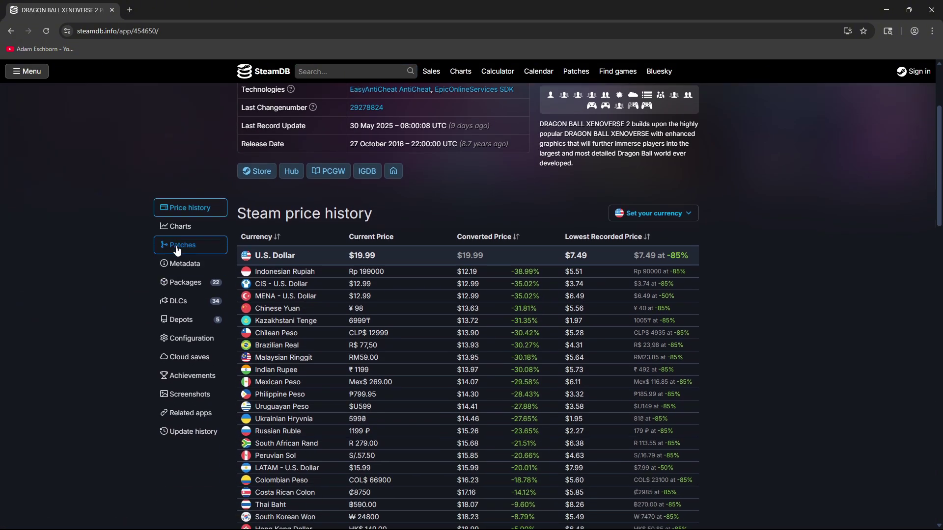
click(183, 326)
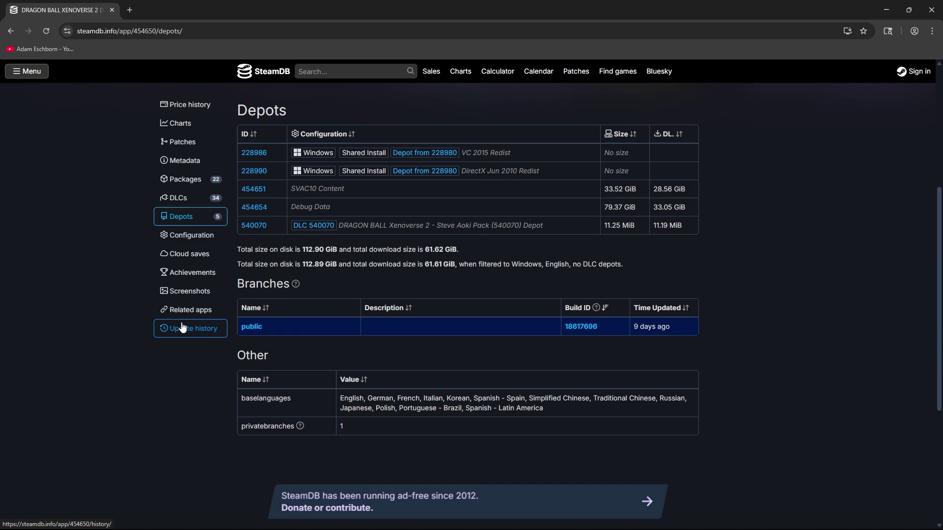
click(583, 329)
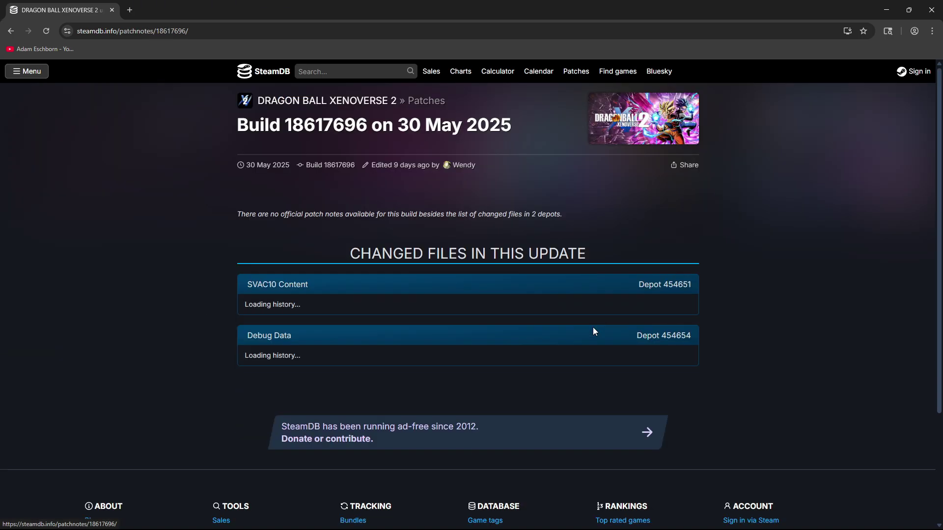
scroll(664, 314, down, 2)
scroll(692, 310, down, 1)
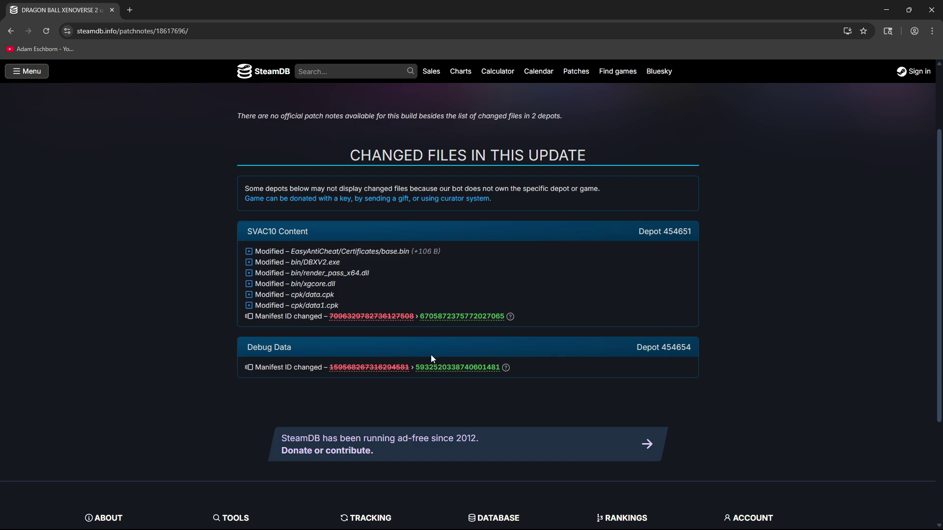
scroll(479, 343, up, 2)
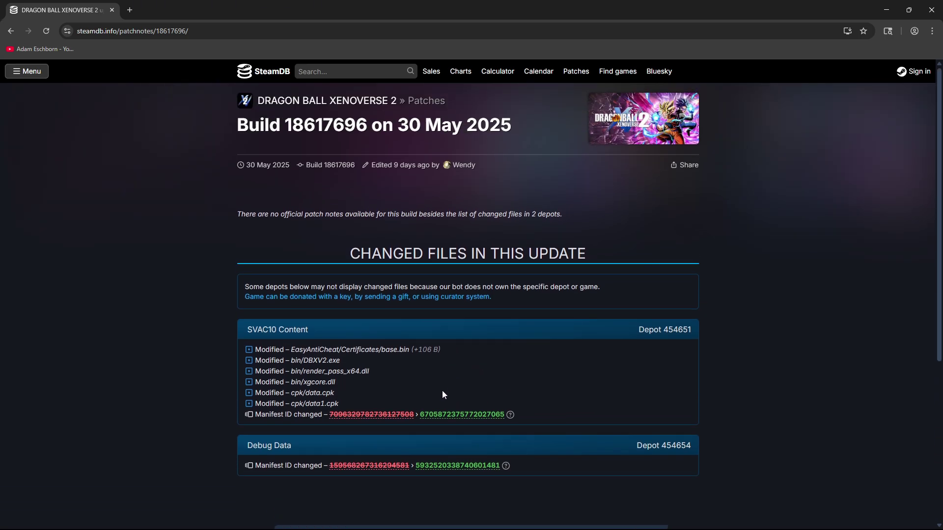
scroll(444, 395, down, 1)
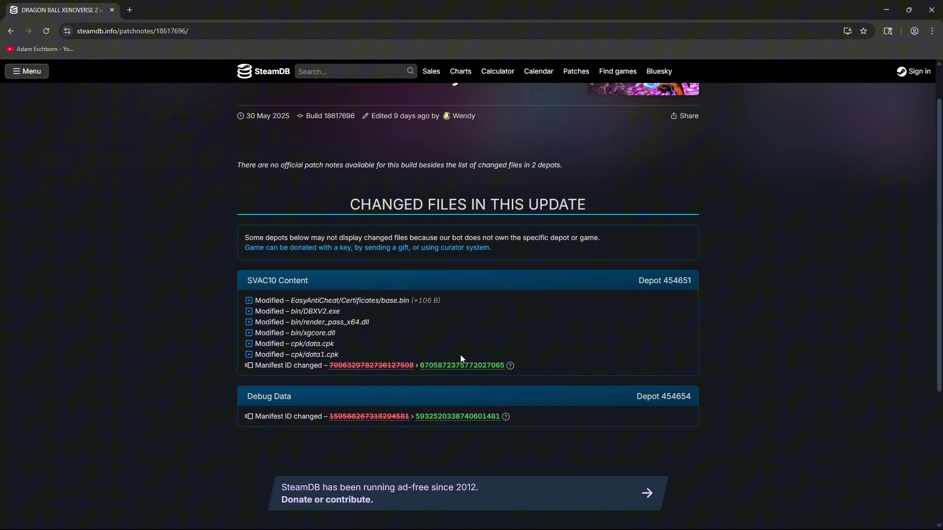
click(363, 367)
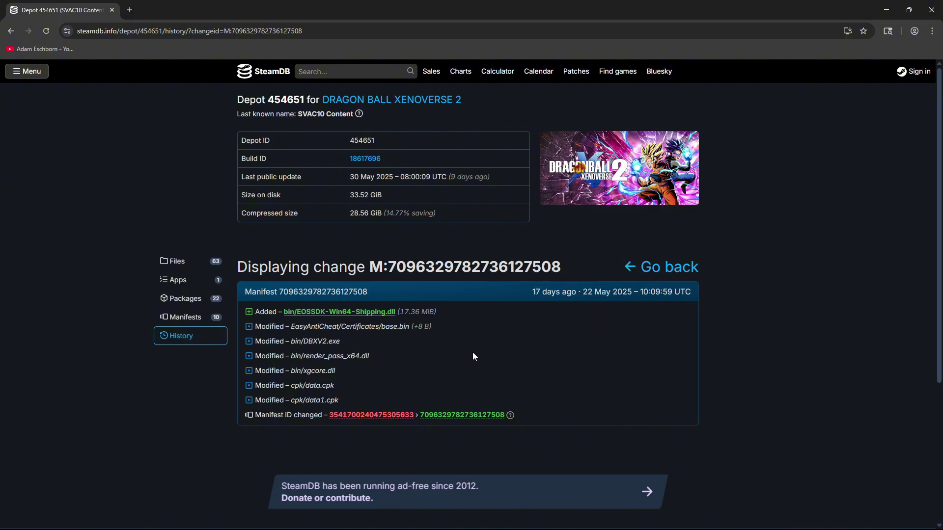
click(339, 415)
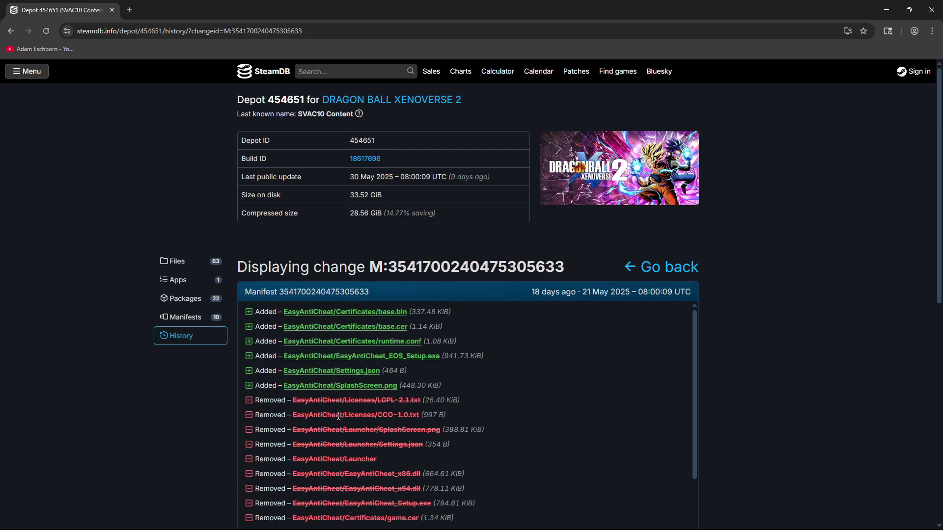
scroll(658, 322, down, 3)
scroll(665, 305, up, 3)
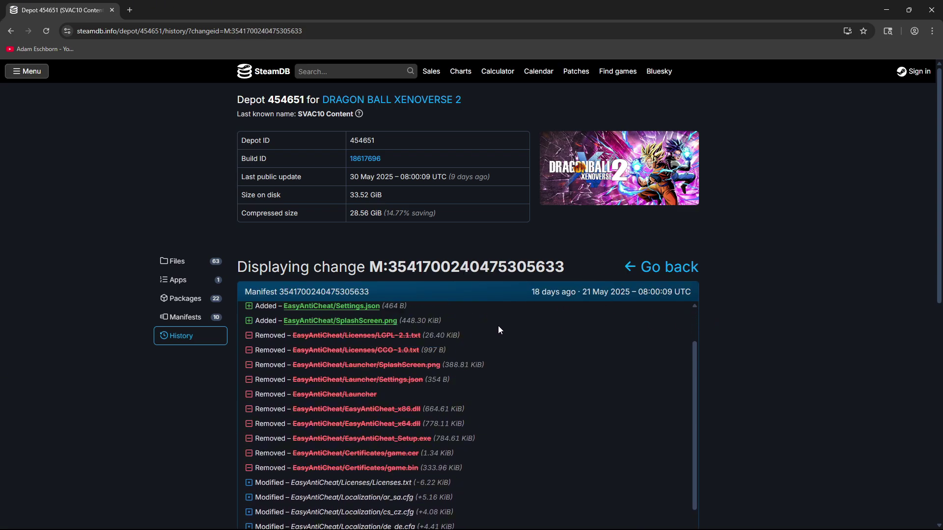
scroll(744, 319, down, 5)
scroll(744, 319, down, 2)
scroll(491, 257, down, 7)
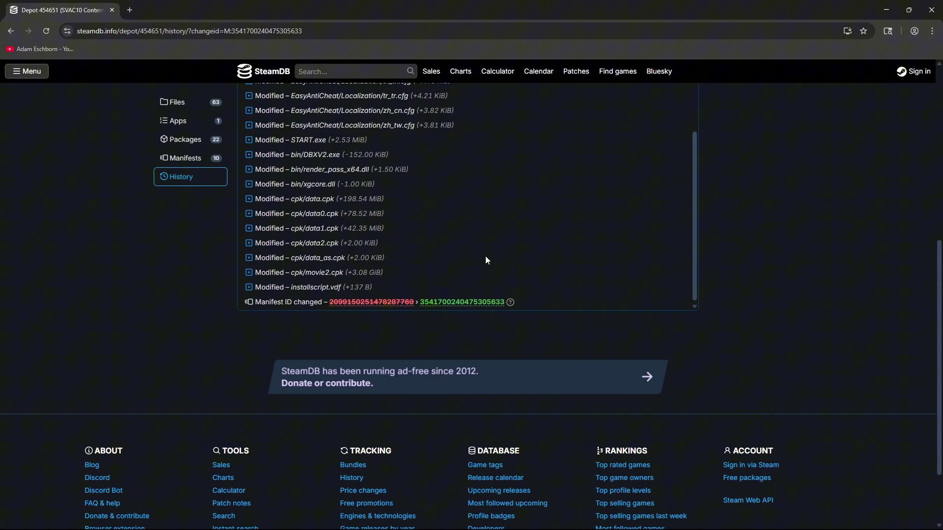
click(359, 302)
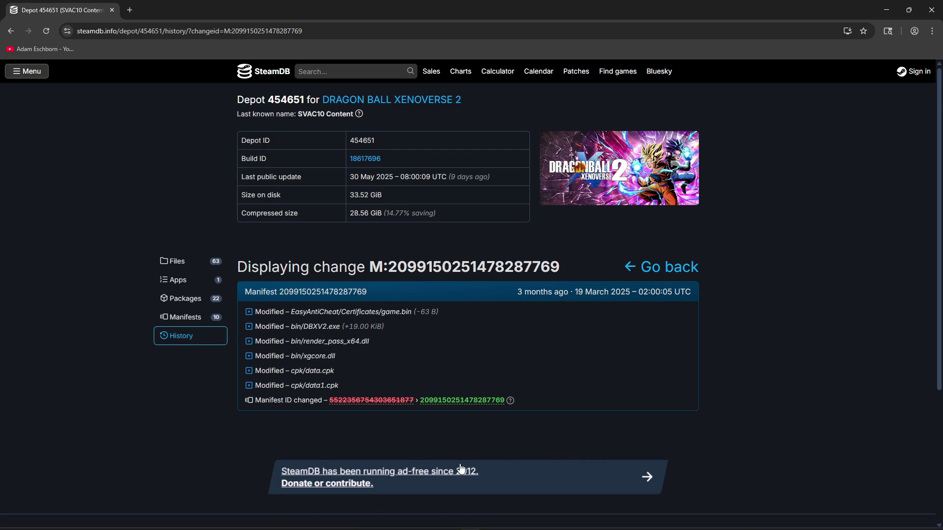
click(491, 526)
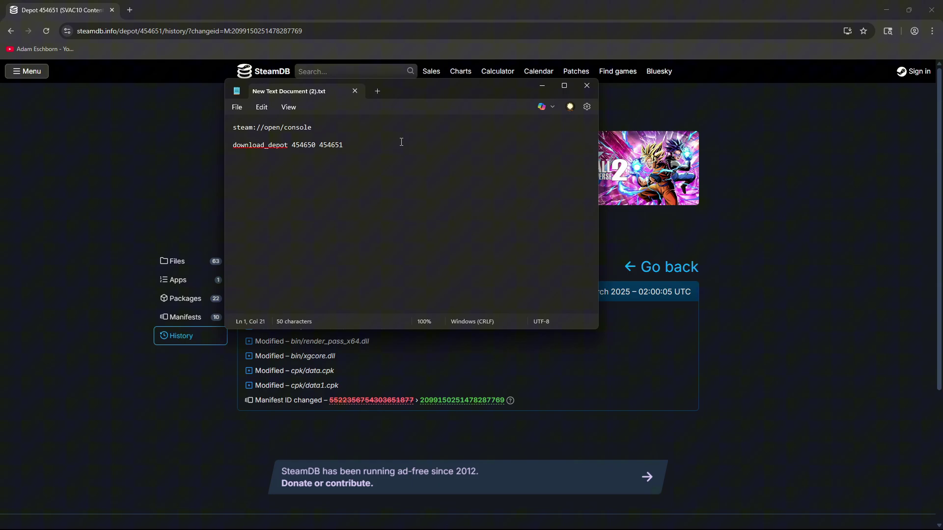
drag(406, 98, 410, 120)
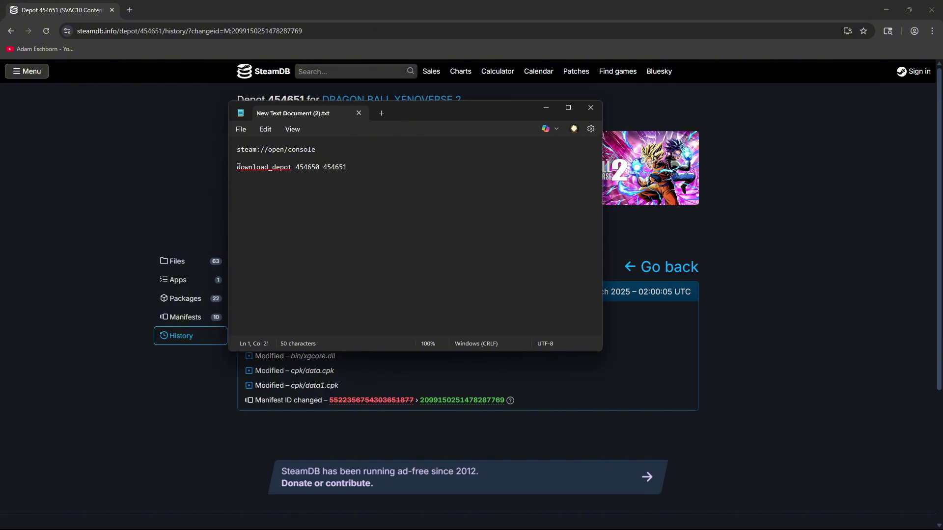
drag(238, 167, 403, 177)
right_click(302, 166)
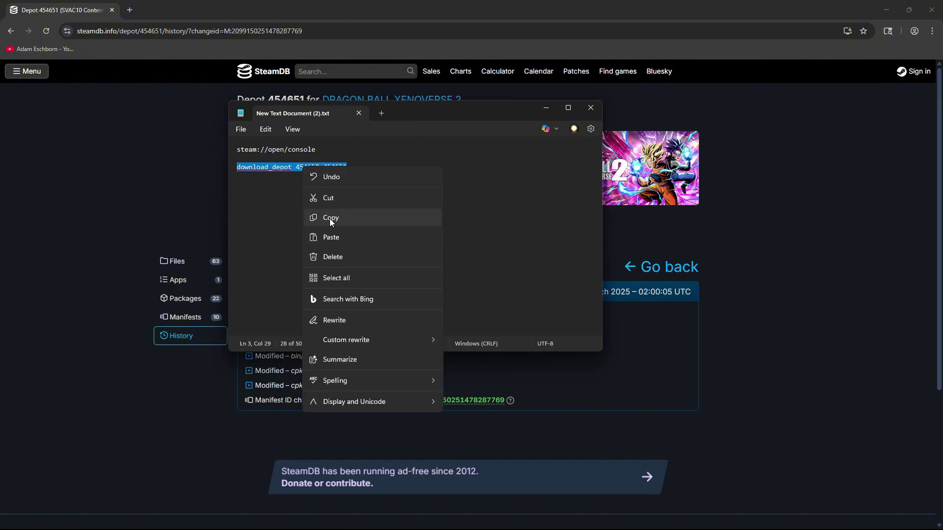
click(329, 219)
right_click(301, 170)
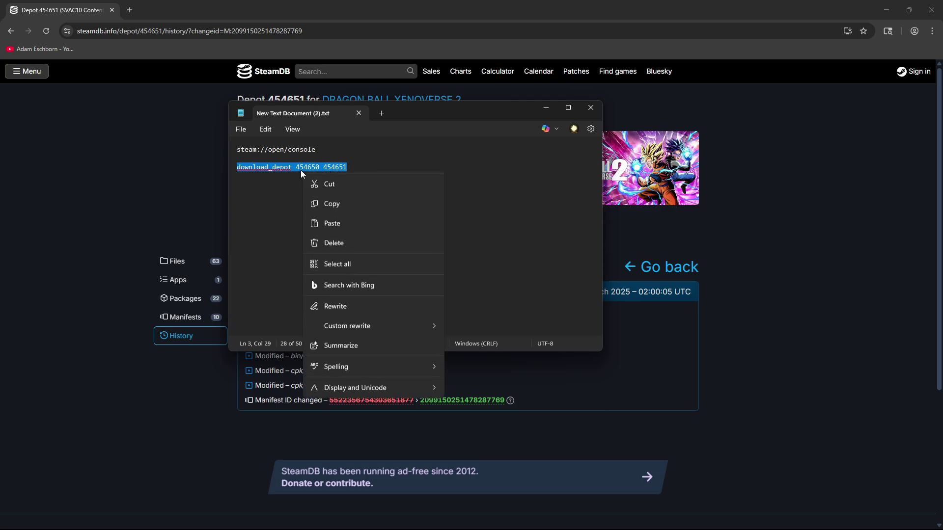
click(328, 222)
mouse_move(45, 511)
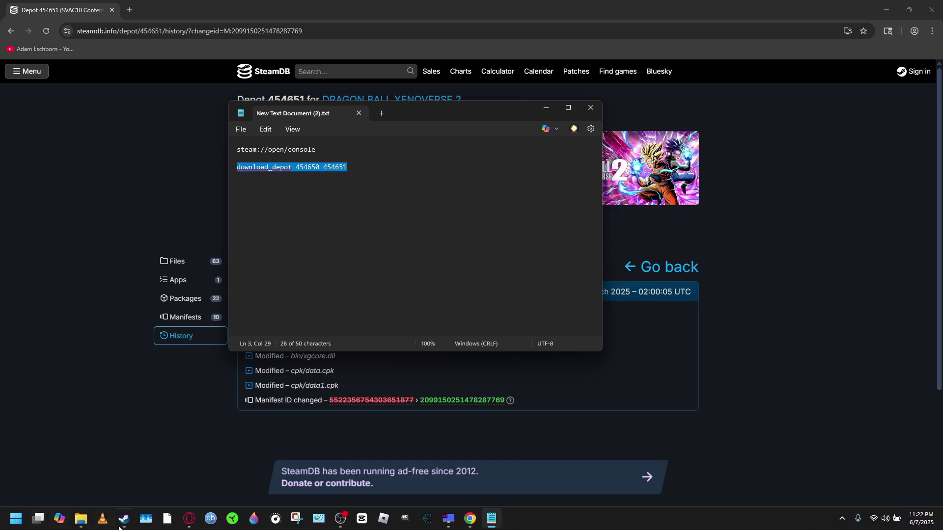
click(124, 519)
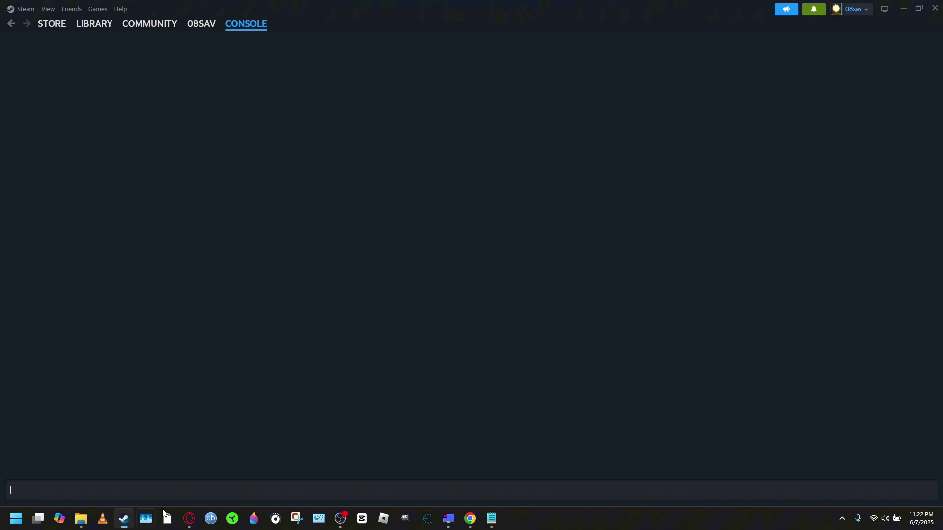
click(101, 491)
key(ctrl+v)
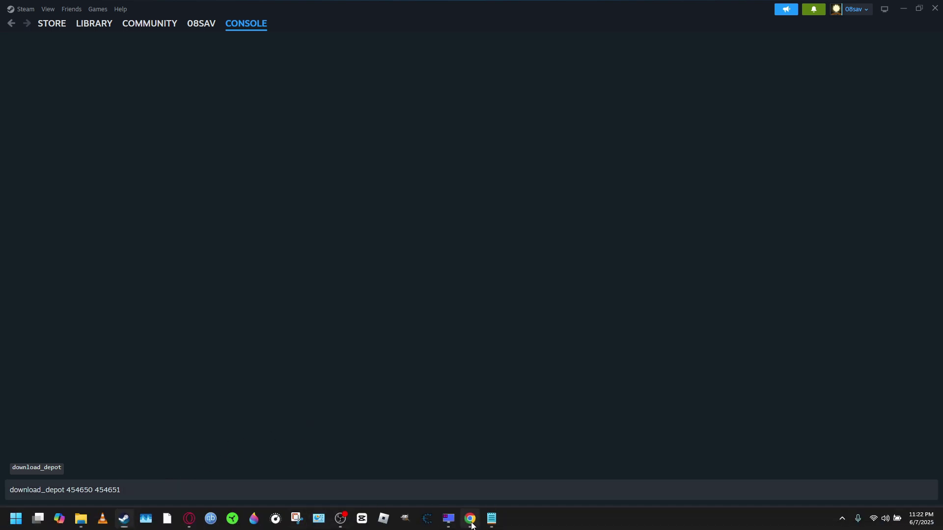
click(470, 518)
drag(389, 268, 560, 268)
right_click(531, 268)
click(554, 278)
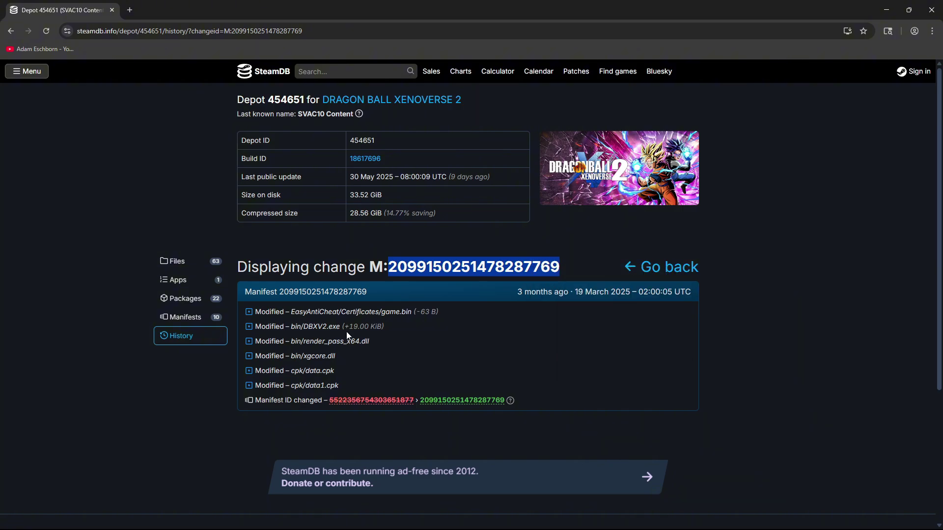
click(124, 521)
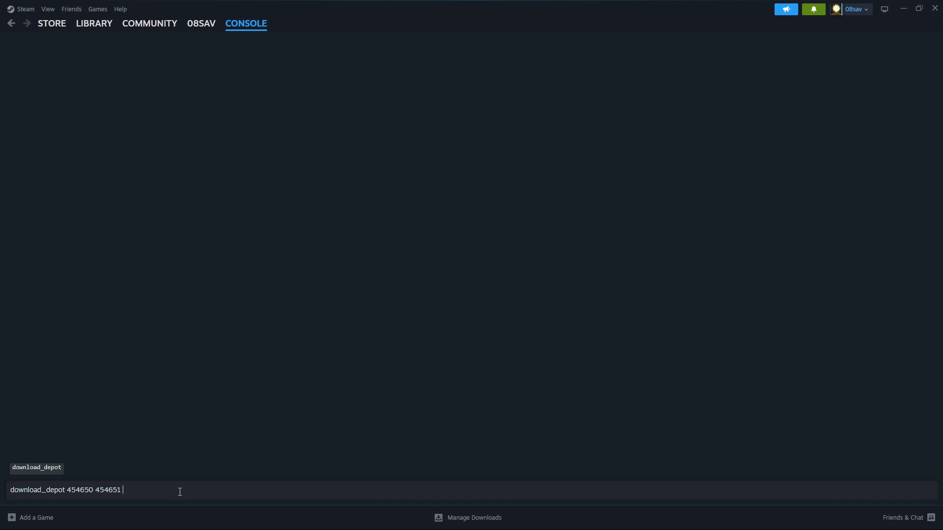
key(ctrl+v)
key(Return)
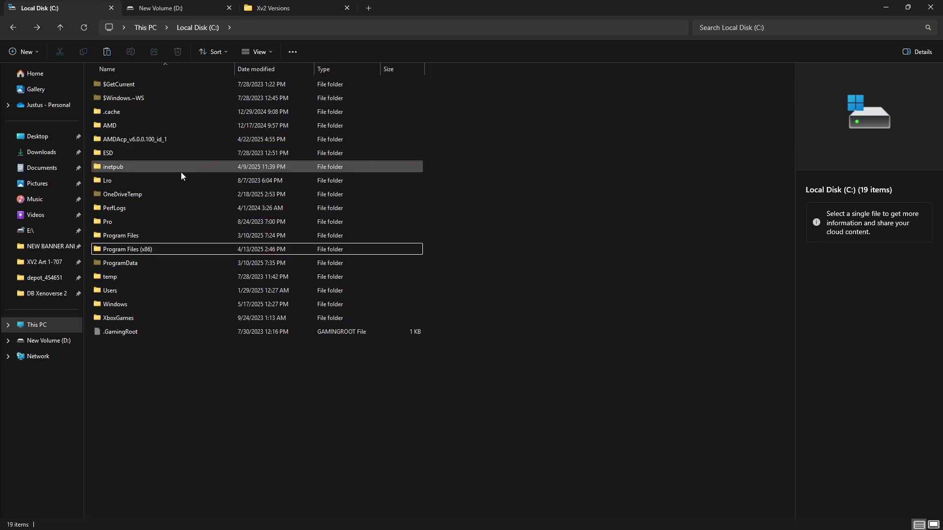
In File Explorer, open the depot_454651 folder under C:\Program Files (x86)\Steam\steamapps\content\app_454650.
double_click(123, 253)
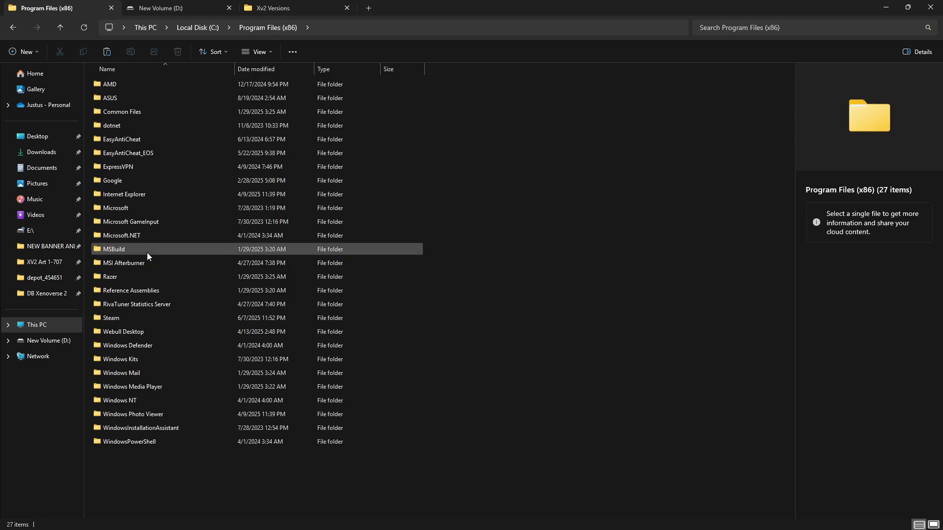
double_click(119, 318)
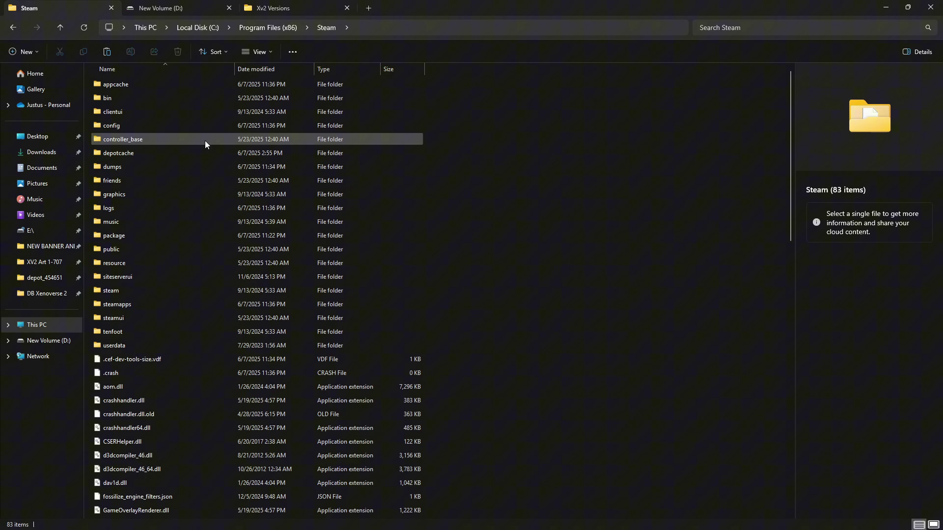
double_click(121, 305)
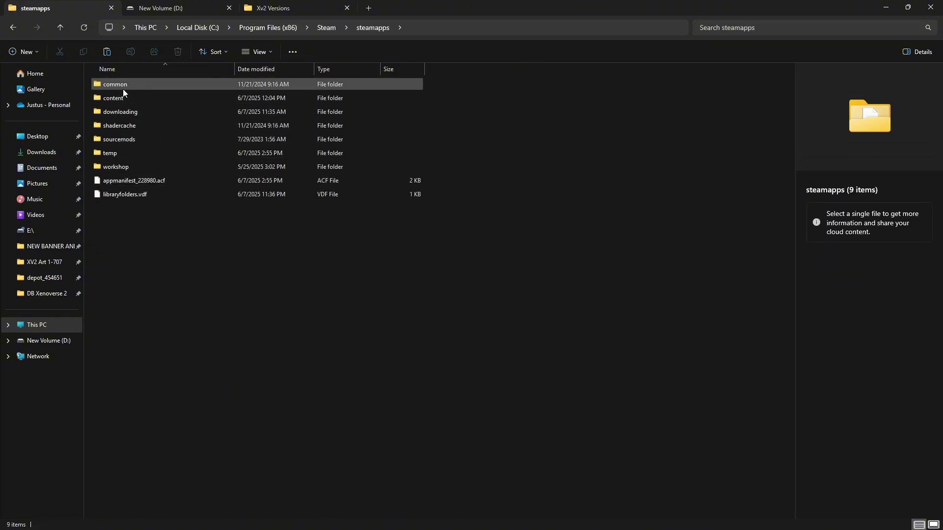
double_click(122, 99)
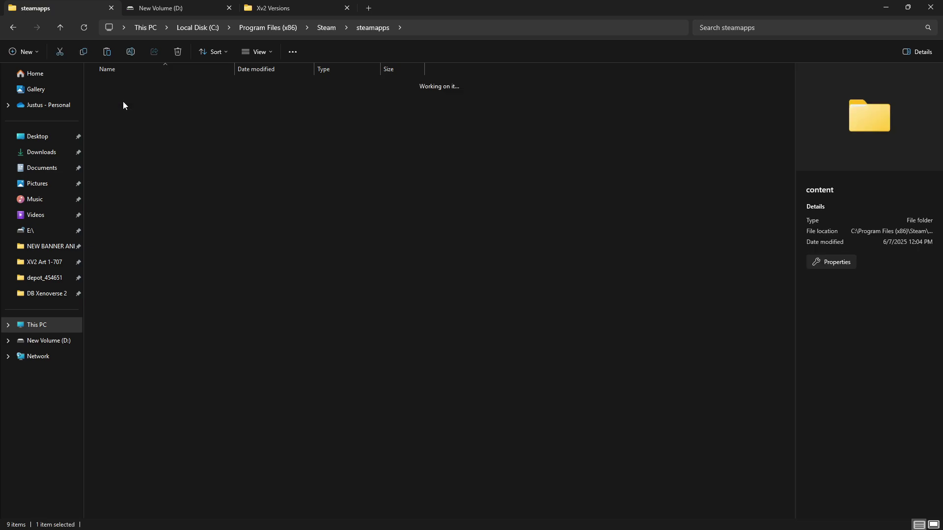
double_click(122, 85)
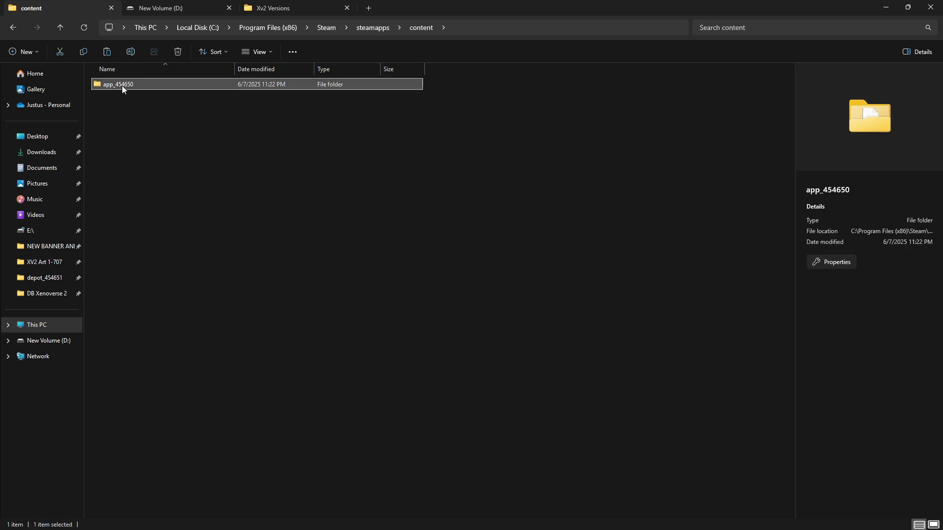
double_click(120, 84)
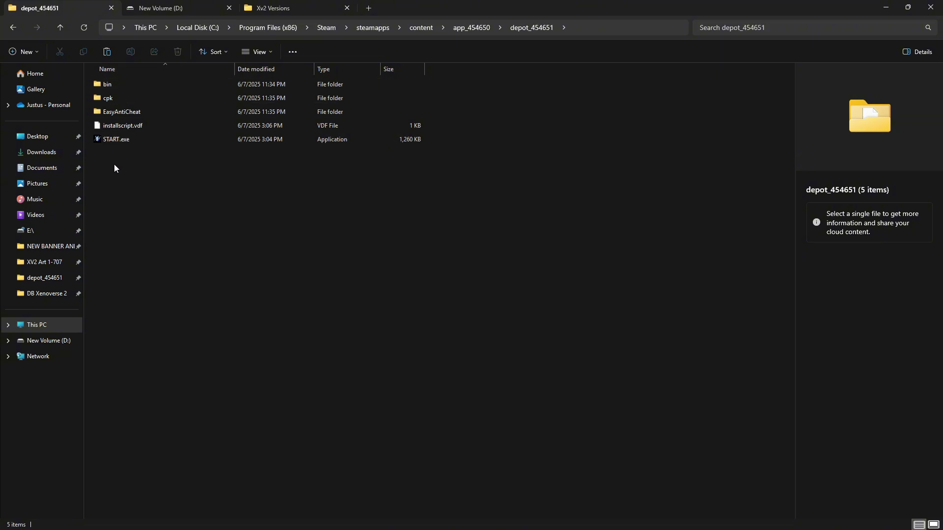
Select and copy all the downloaded files and folders in depot_454651.
drag(114, 164, 145, 84)
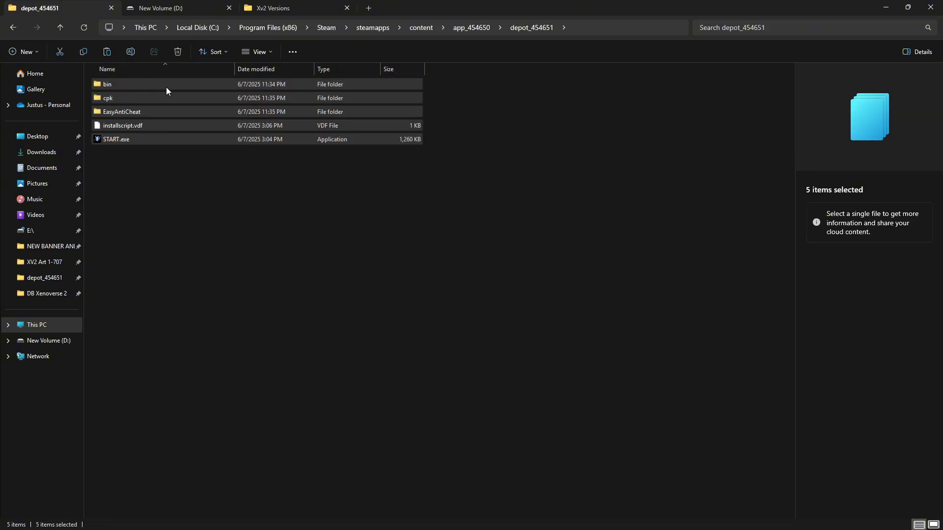
right_click(146, 84)
key(Escape)
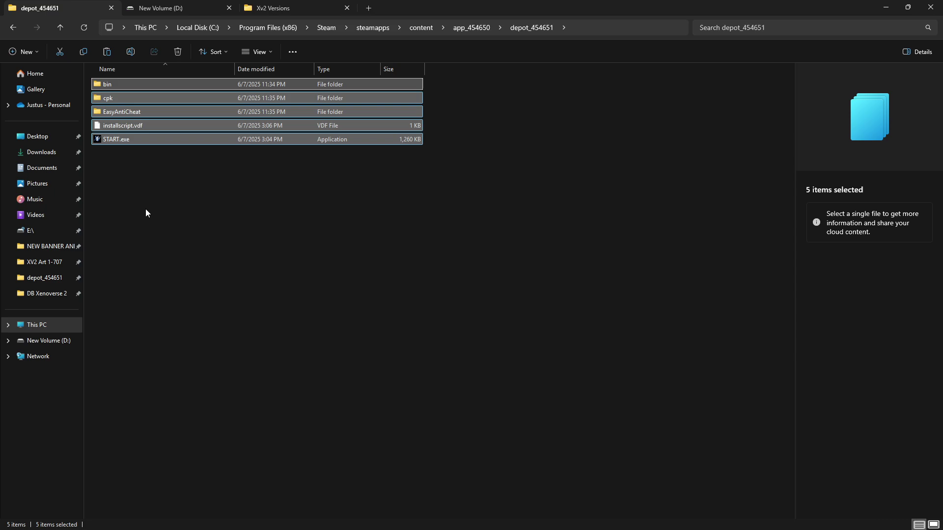
Open the game's install folder at D:\SteamLibrary\steamapps\common\DB Xenoverse 2.
click(152, 13)
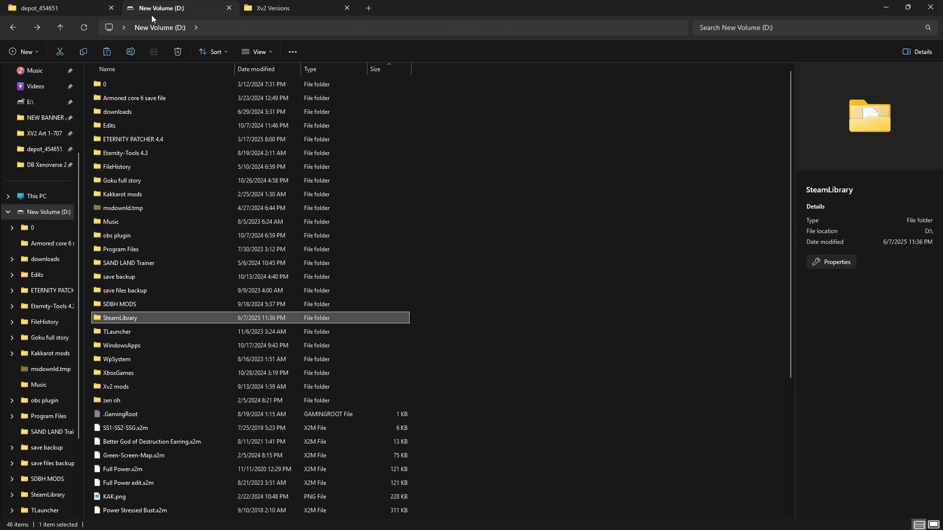
double_click(148, 318)
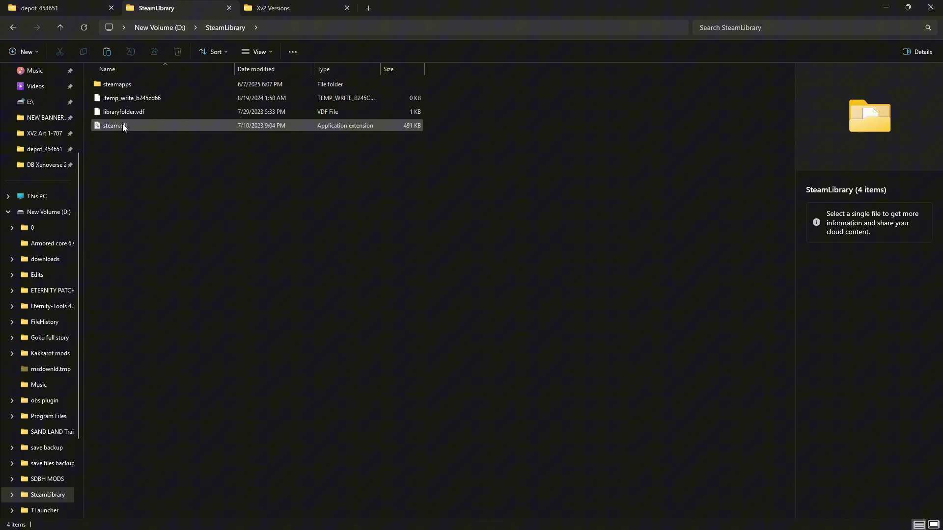
click(117, 88)
double_click(118, 89)
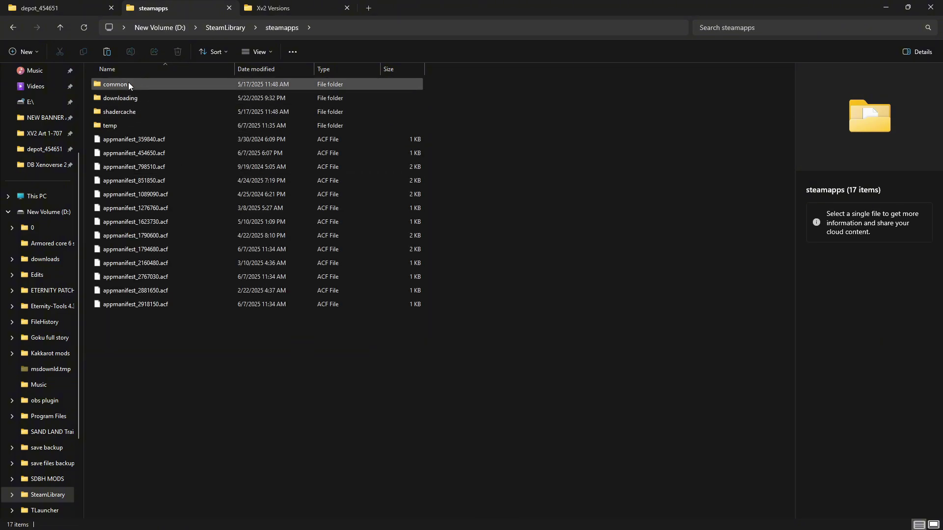
click(127, 90)
double_click(127, 91)
double_click(131, 99)
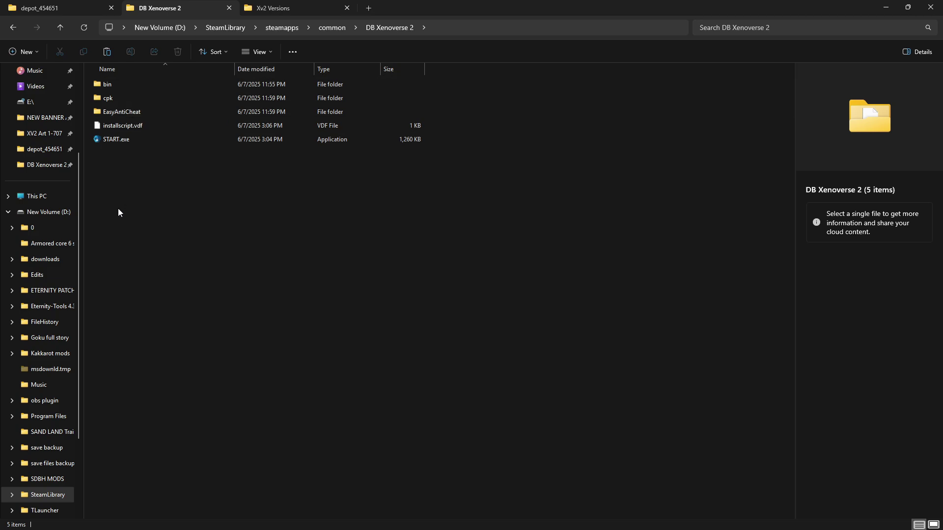
Delete everything in the DB Xenoverse 2 folder and paste the copied depot_454651 files in its place.
drag(106, 198, 183, 79)
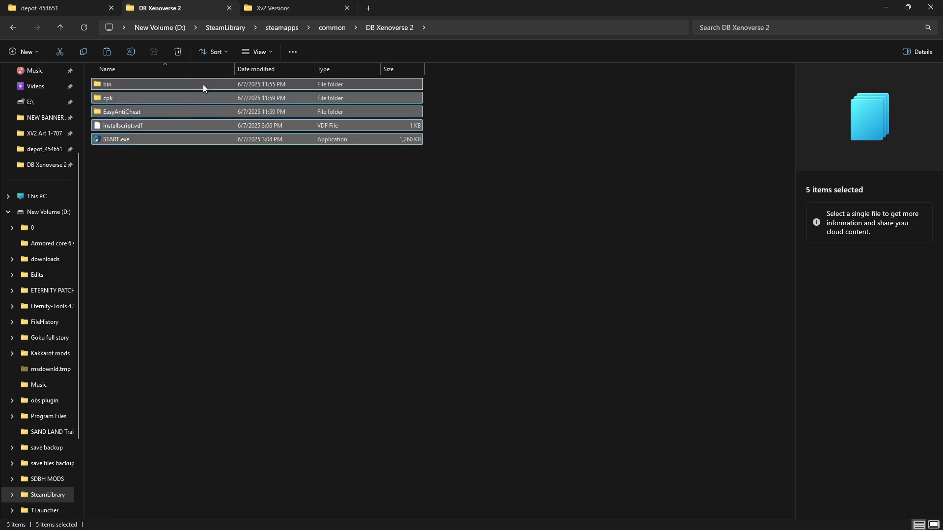
right_click(203, 85)
click(338, 98)
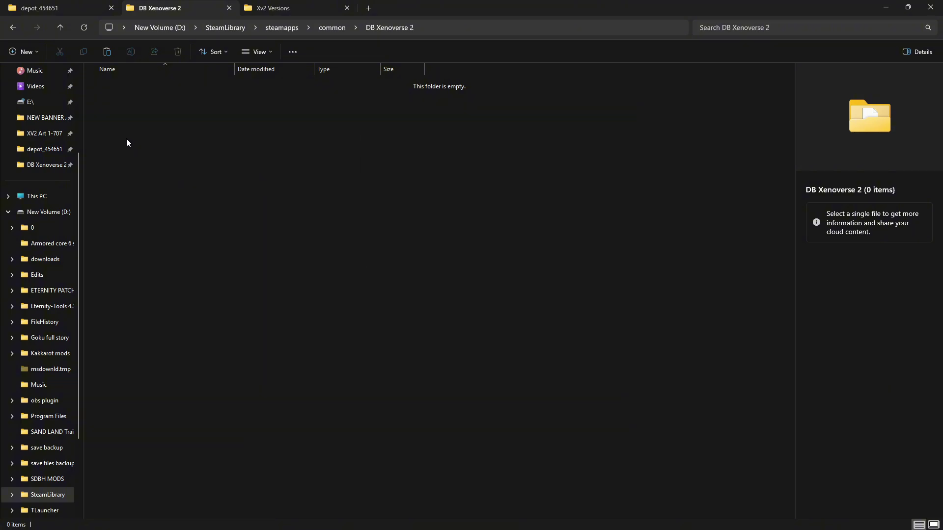
right_click(160, 137)
click(177, 151)
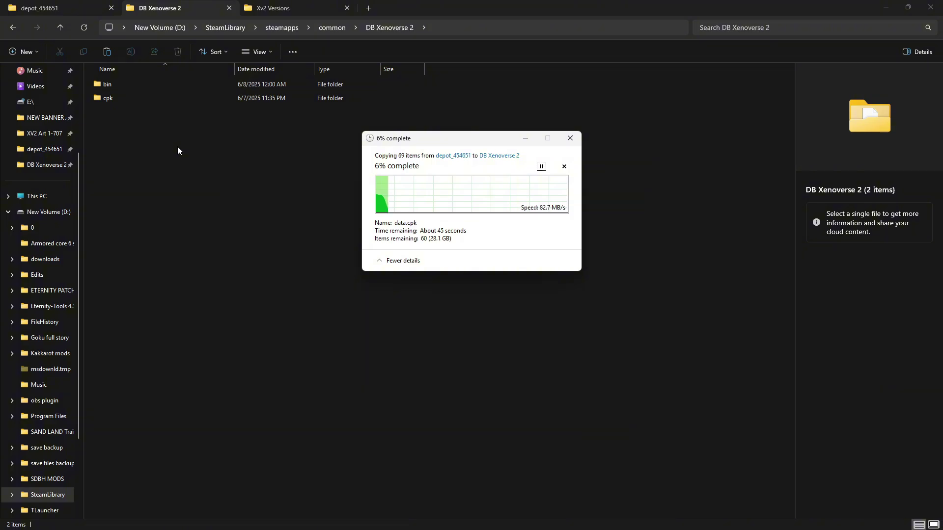
Examine the XV2 V1.23.03 and XV2 V1.24.02 folders in Documents\Xv2 Versions and the 1.23 and 1.24 main save folders in Save backups.
click(273, 6)
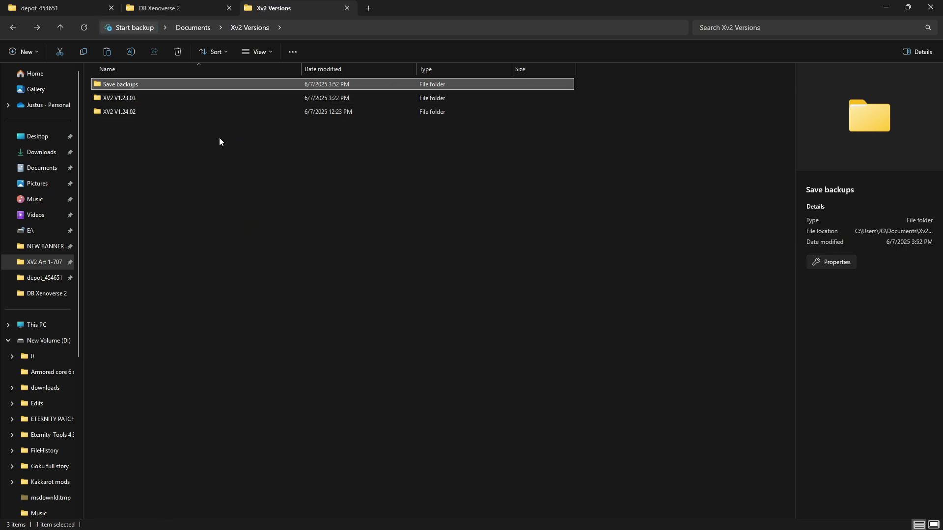
mouse_move(177, 115)
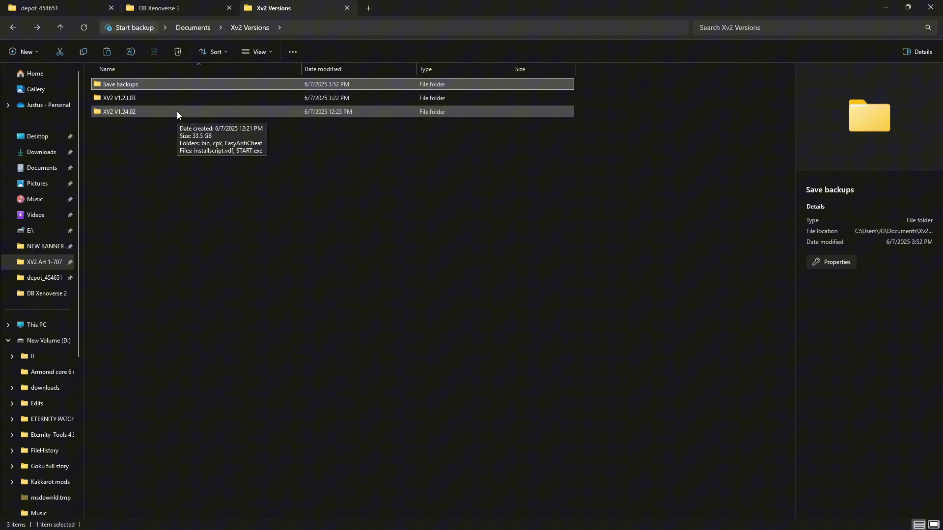
click(158, 98)
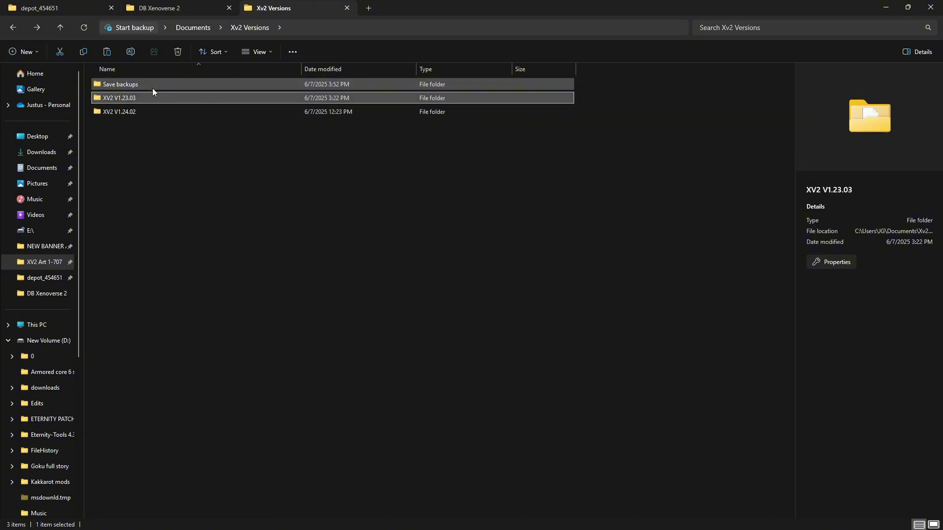
click(147, 112)
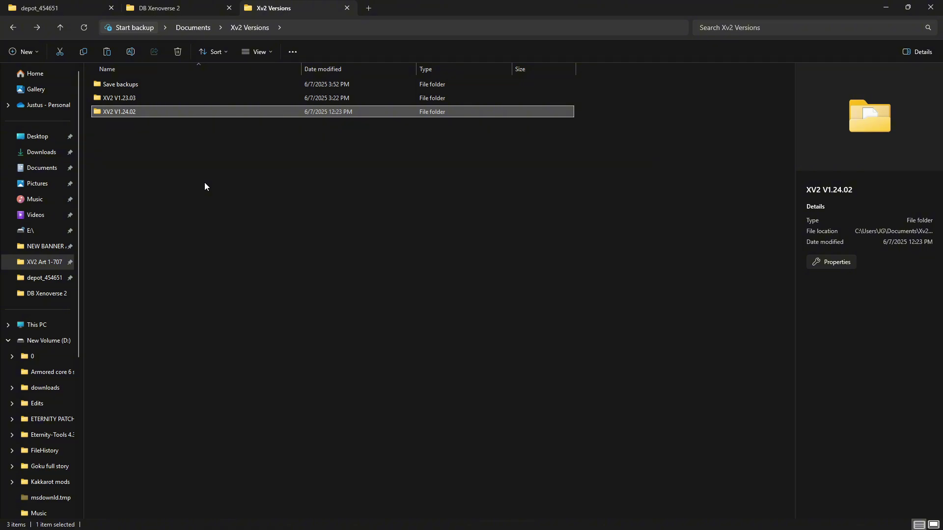
double_click(142, 84)
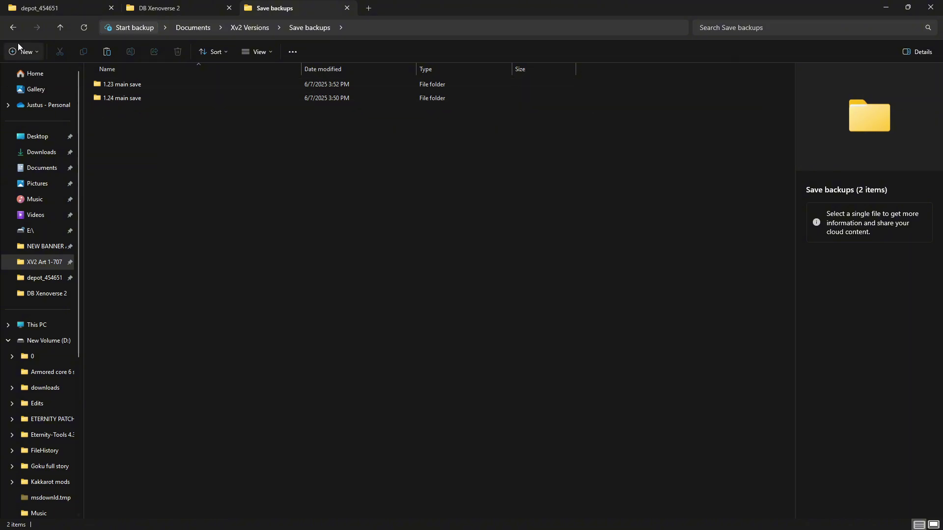
click(12, 28)
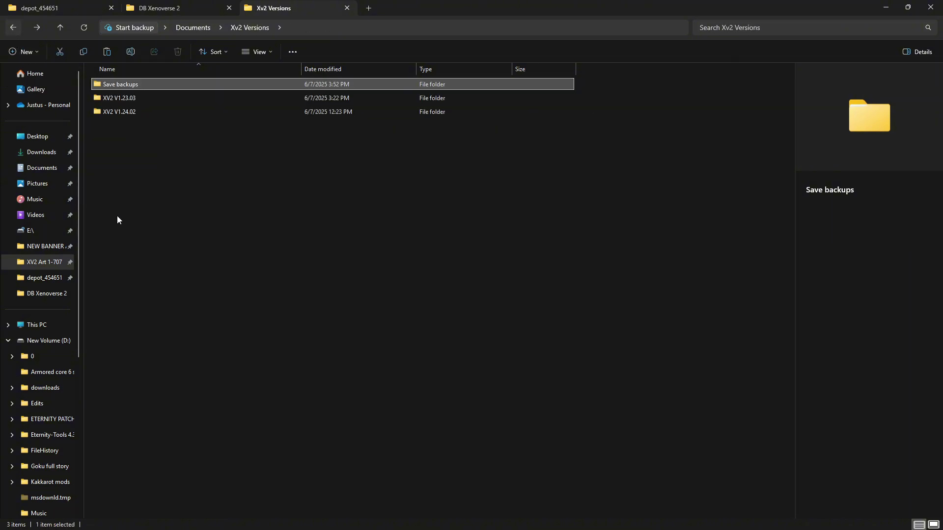
double_click(113, 83)
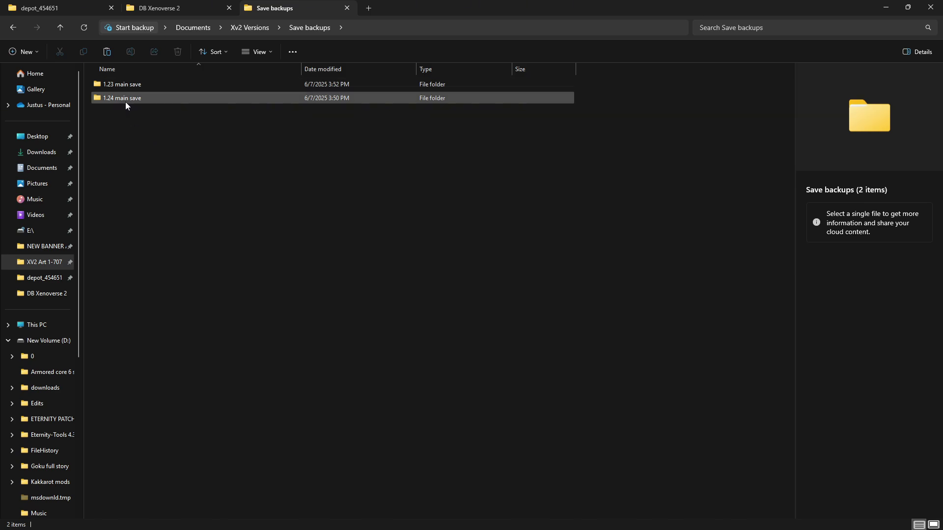
click(113, 86)
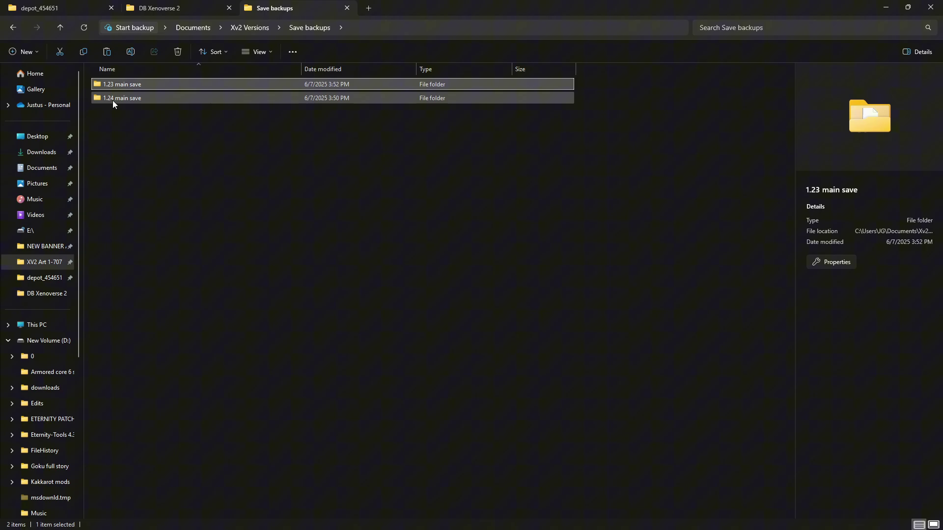
click(119, 101)
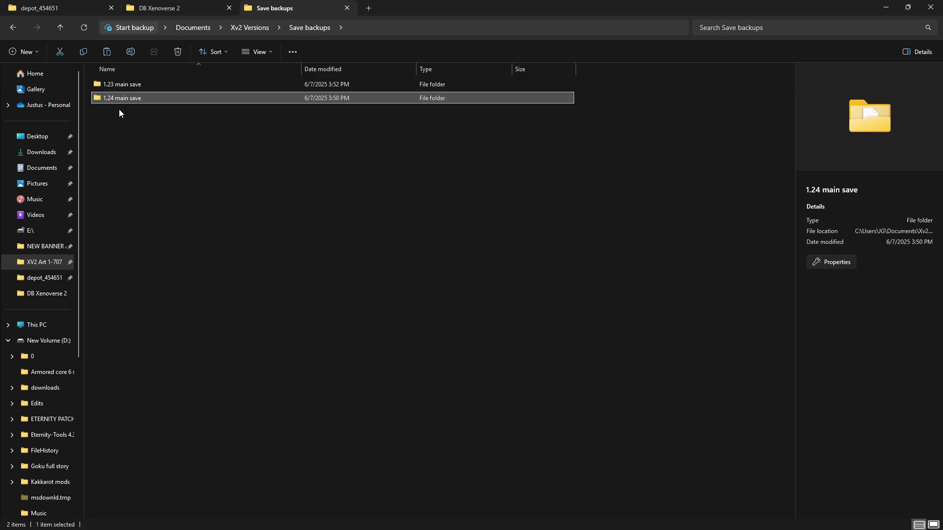
click(138, 85)
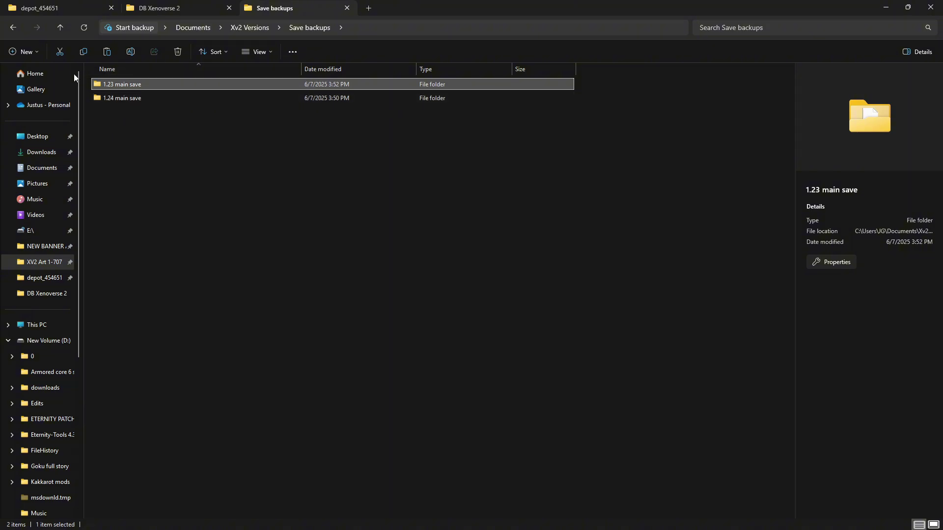
click(16, 31)
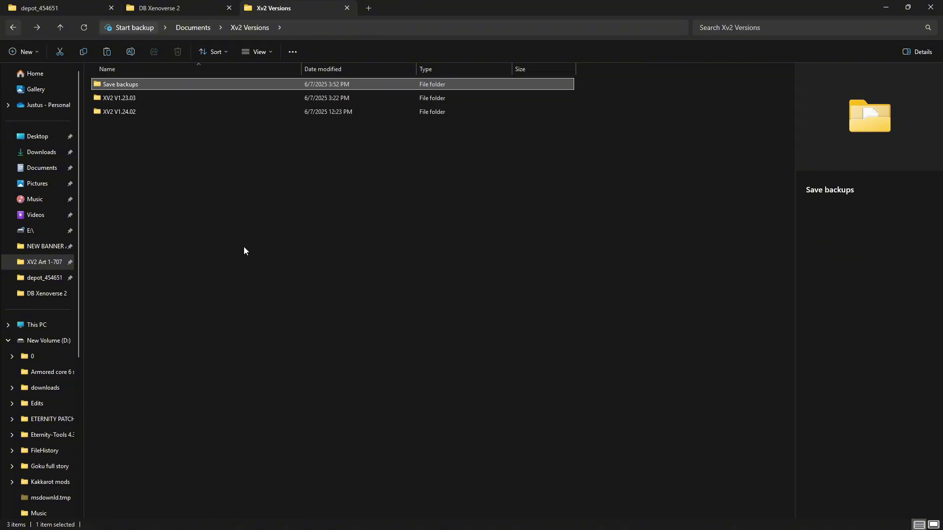
Return to the DB Xenoverse 2 folder and bring up the file copy window to check its progress.
click(164, 10)
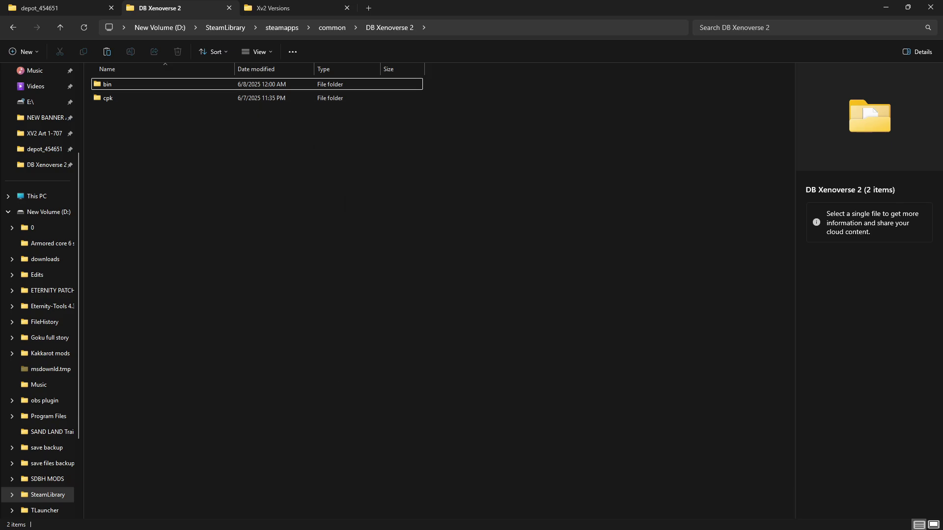
mouse_move(120, 525)
mouse_move(82, 529)
click(157, 467)
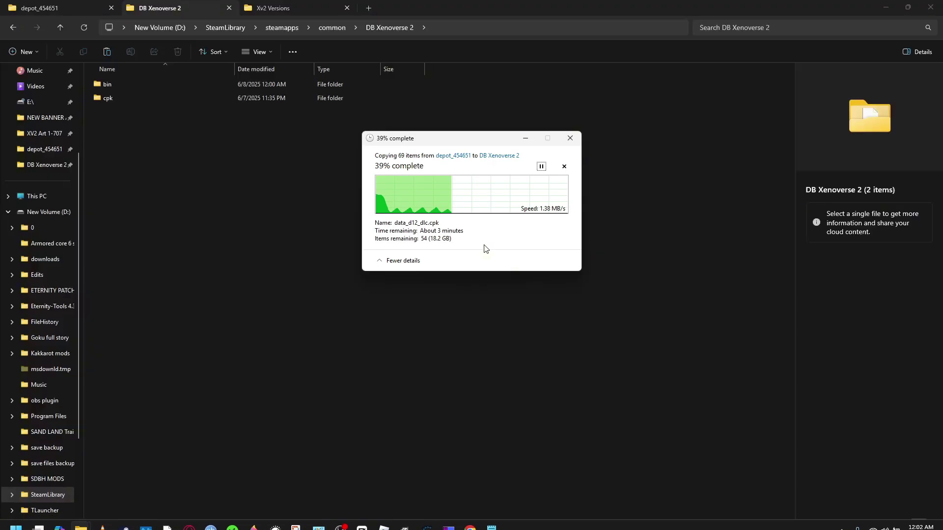